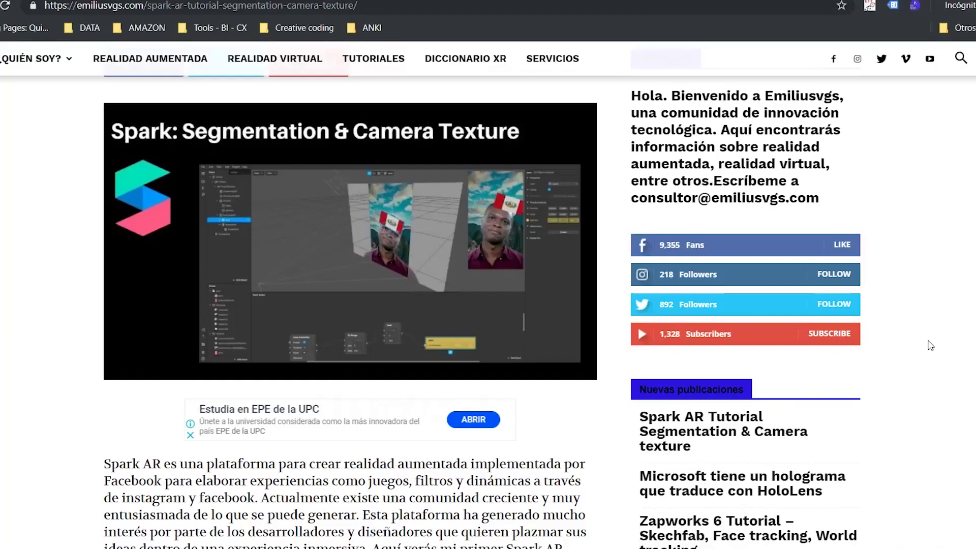
# Step: Scroll the Emiliusvgs blog post to the 'Video tutorial Spark AR' embedded YouTube video
pyautogui.scroll(-1, 931, 345)
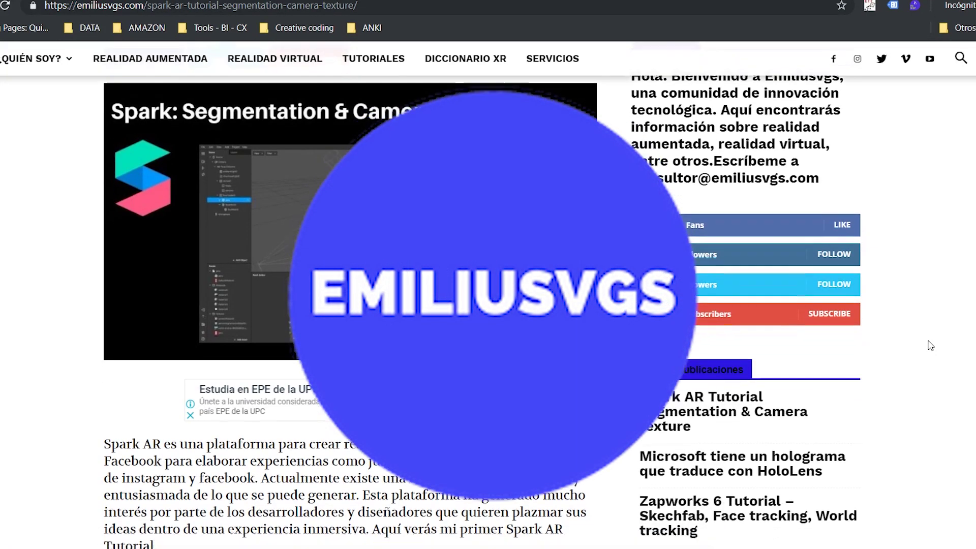
pyautogui.scroll(-2, 931, 346)
pyautogui.scroll(-1, 932, 343)
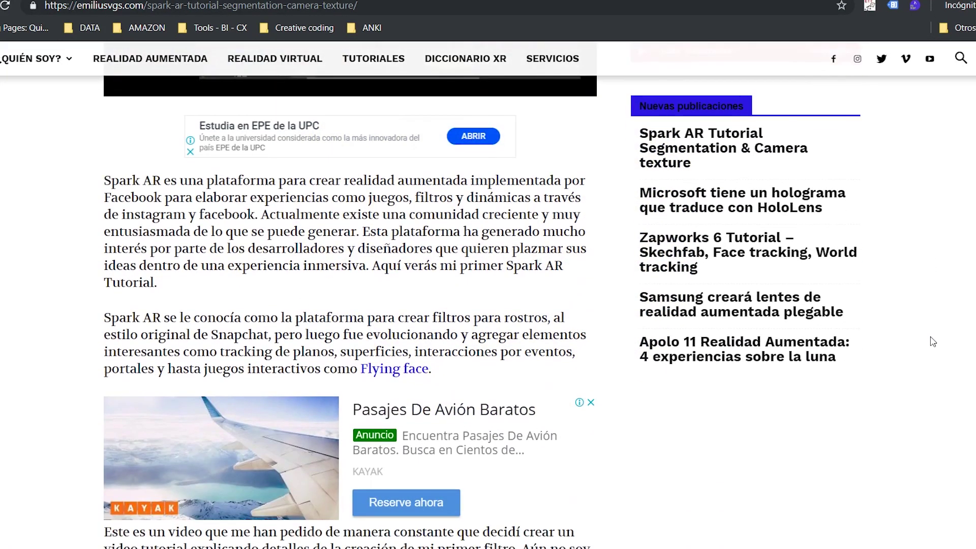
pyautogui.scroll(-2, 933, 342)
pyautogui.scroll(-2, 933, 341)
pyautogui.scroll(-2, 934, 341)
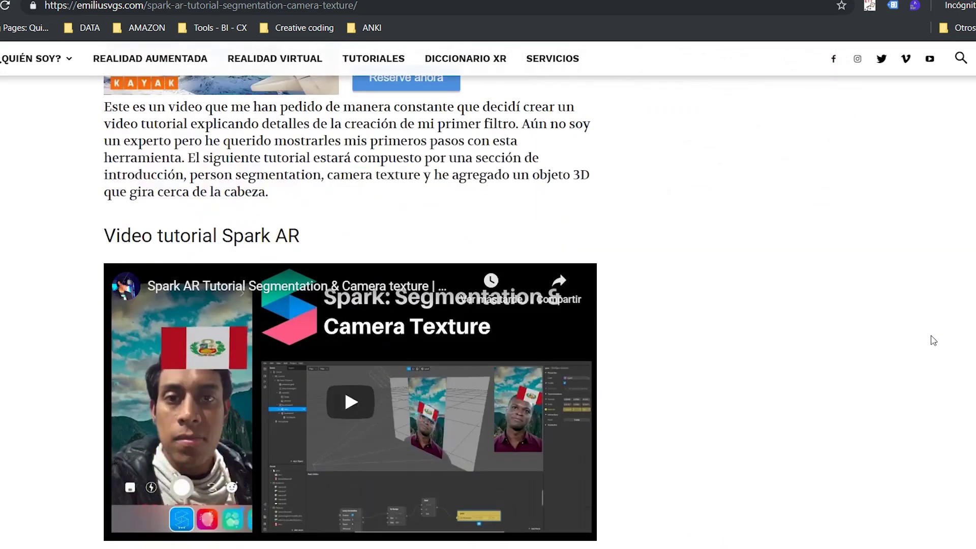
pyautogui.scroll(-1, 933, 340)
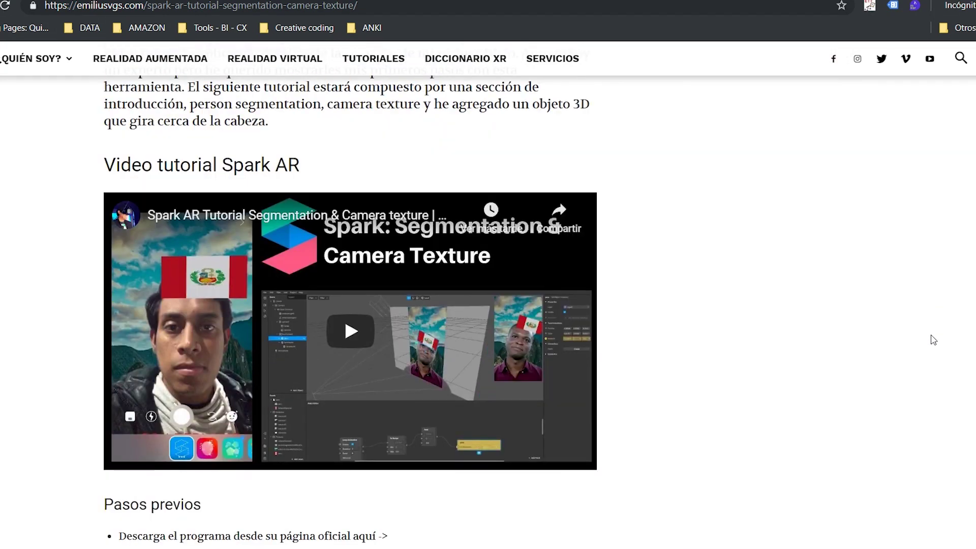
pyautogui.scroll(-1, 934, 341)
pyautogui.scroll(-2, 933, 340)
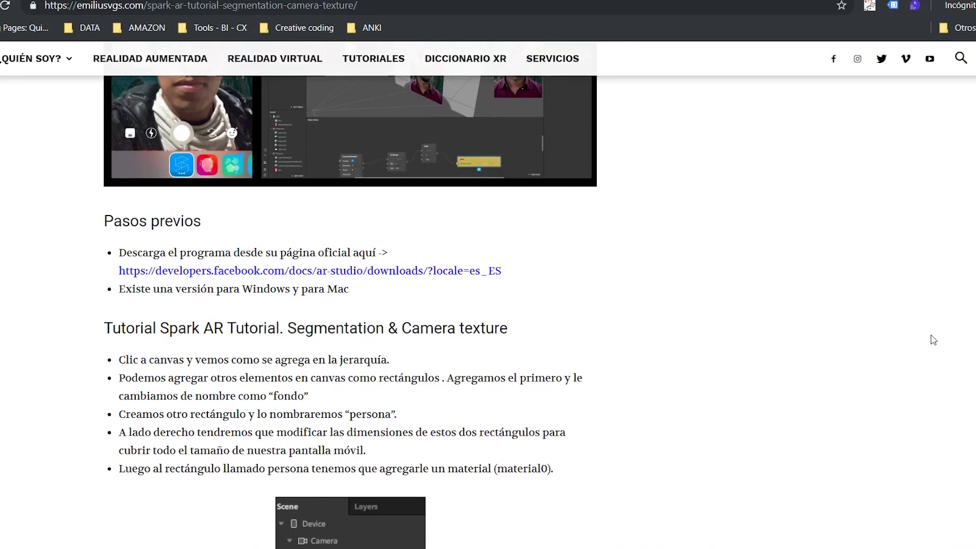
pyautogui.scroll(-2, 934, 341)
pyautogui.scroll(-3, 933, 340)
pyautogui.scroll(-4, 933, 340)
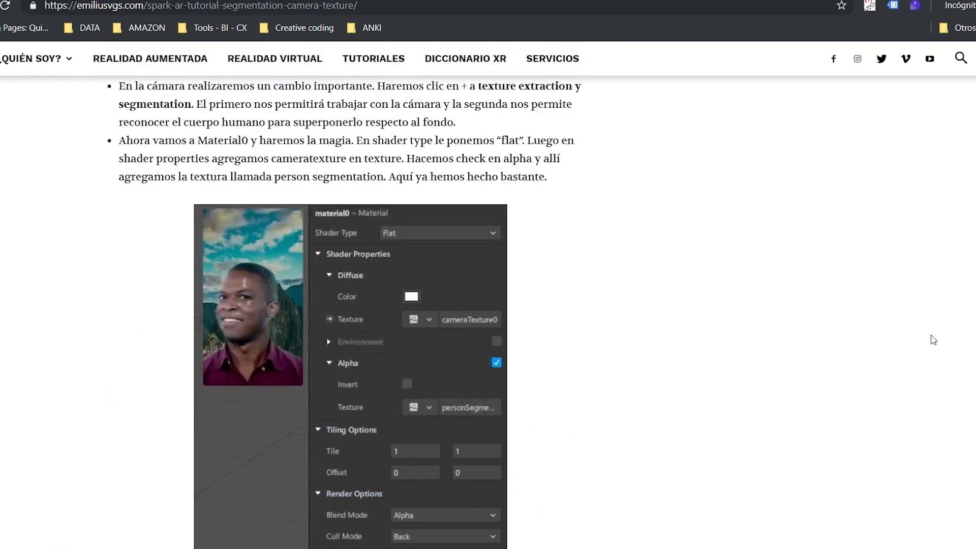
pyautogui.scroll(3, 933, 340)
pyautogui.scroll(2, 933, 340)
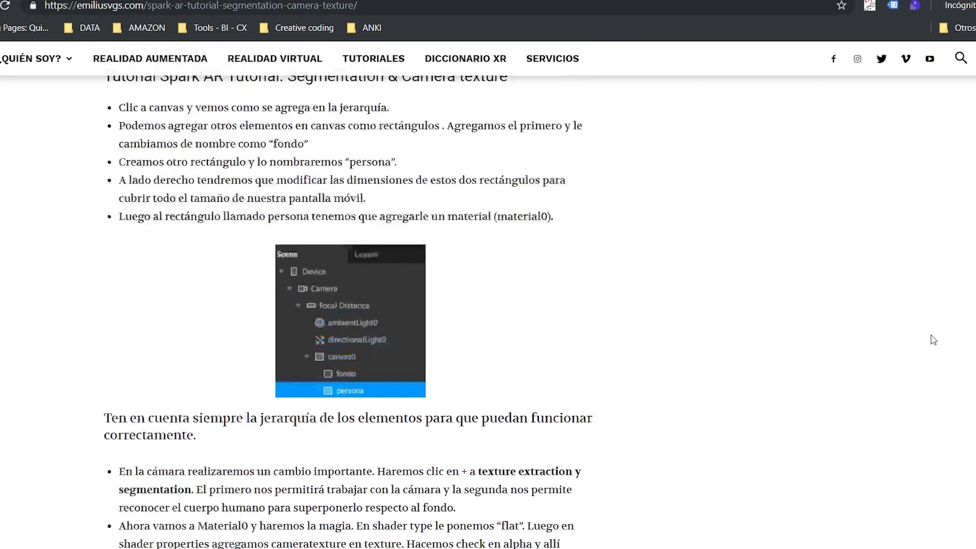
pyautogui.scroll(3, 934, 340)
pyautogui.scroll(3, 933, 340)
pyautogui.scroll(4, 934, 340)
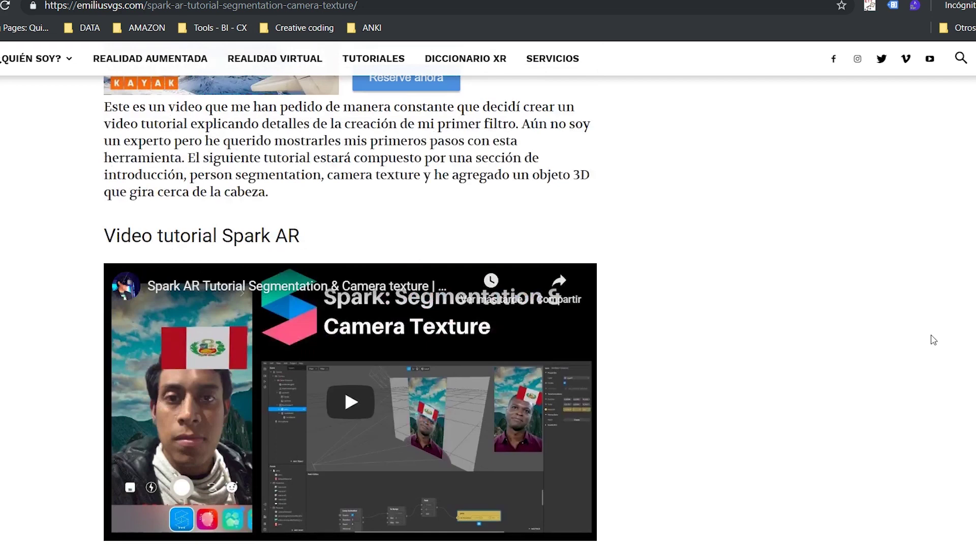
pyautogui.scroll(3, 933, 340)
pyautogui.scroll(-4, 934, 340)
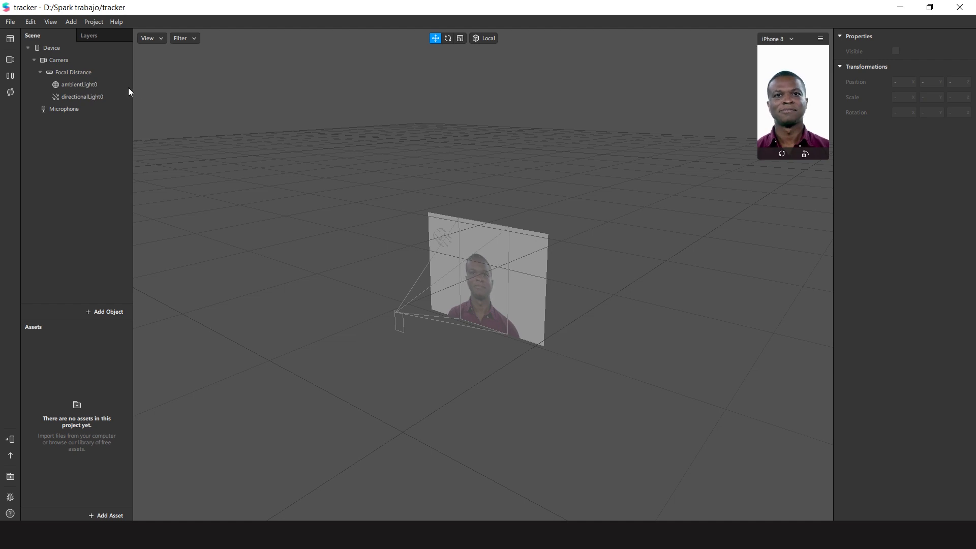
# Step: Check the project's Facebook and Instagram target platforms, then bring up the Add Object list
pyautogui.click(104, 22)
pyautogui.click(105, 33)
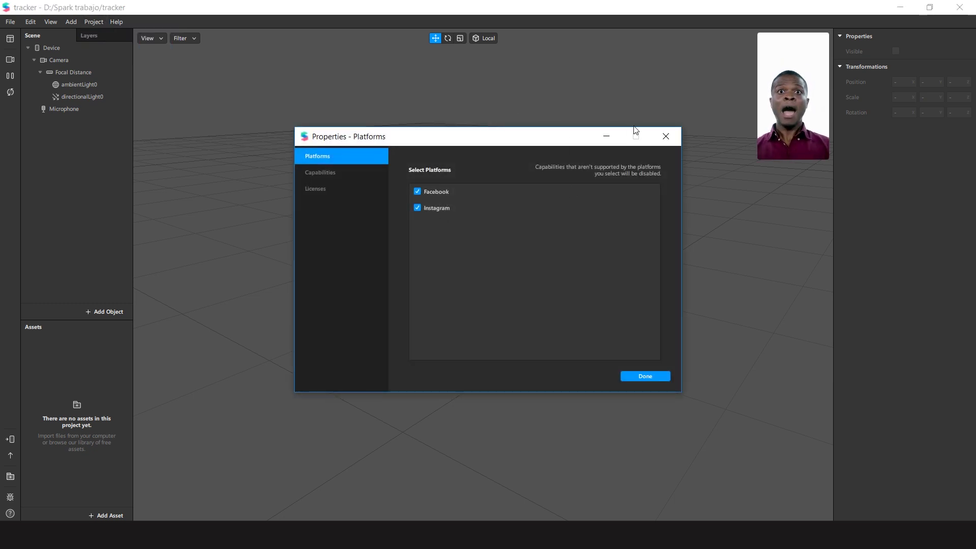
pyautogui.click(666, 137)
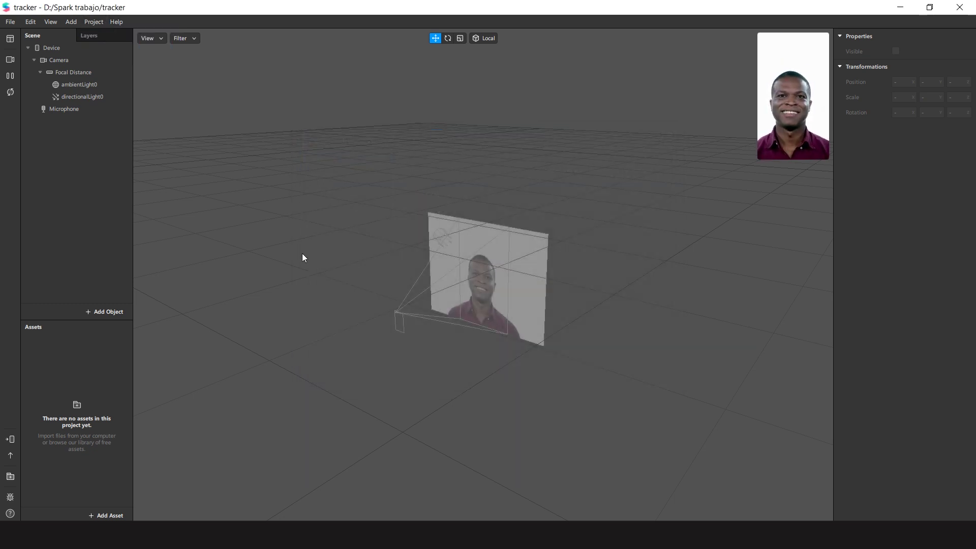
pyautogui.click(120, 307)
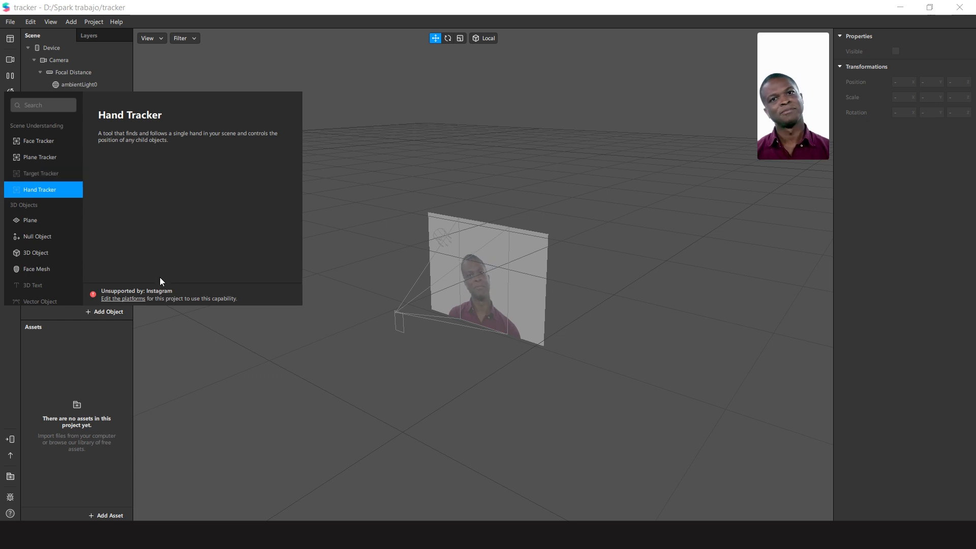
# Step: Remove Instagram from the project's target platforms
pyautogui.click(136, 298)
pyautogui.click(418, 209)
pyautogui.click(649, 376)
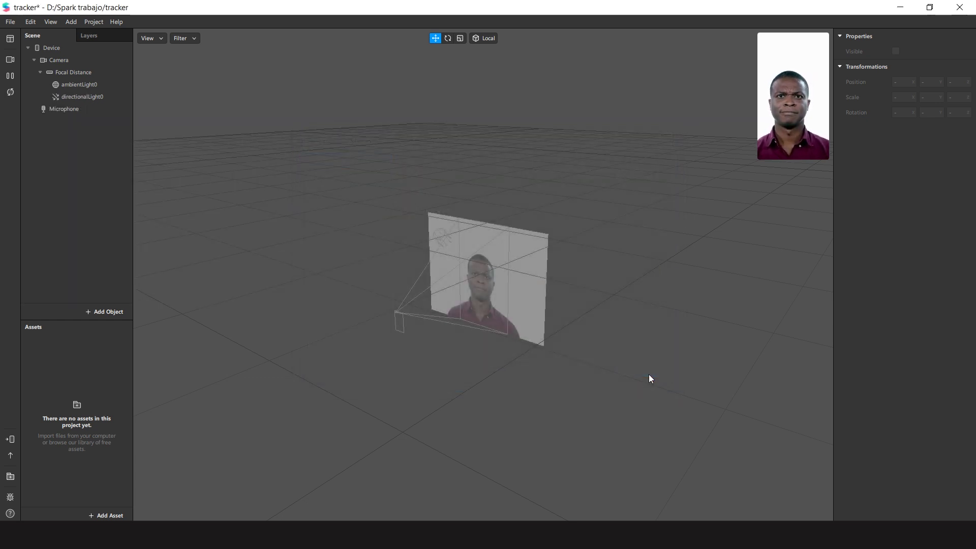
# Step: Insert a Hand Tracker object (handTracker0) into the scene
pyautogui.click(116, 311)
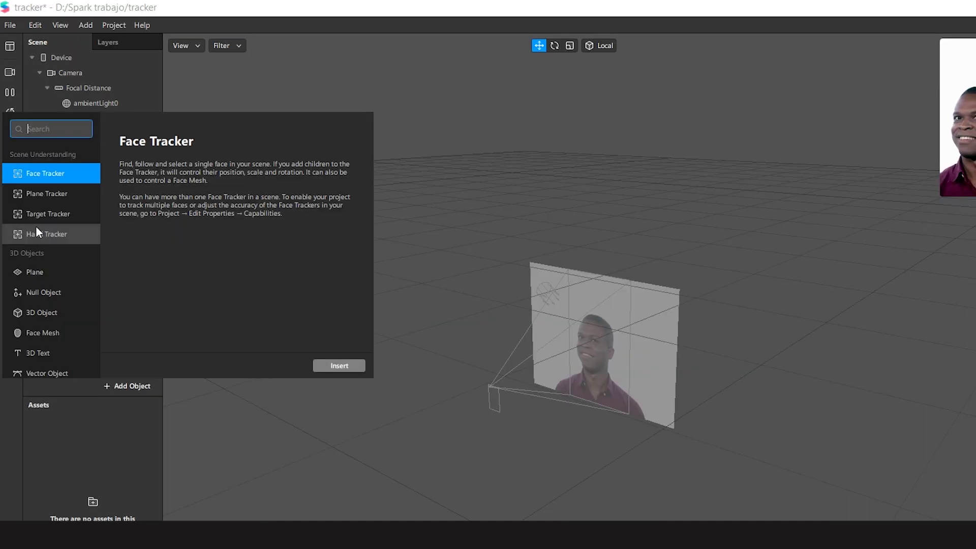
pyautogui.click(36, 185)
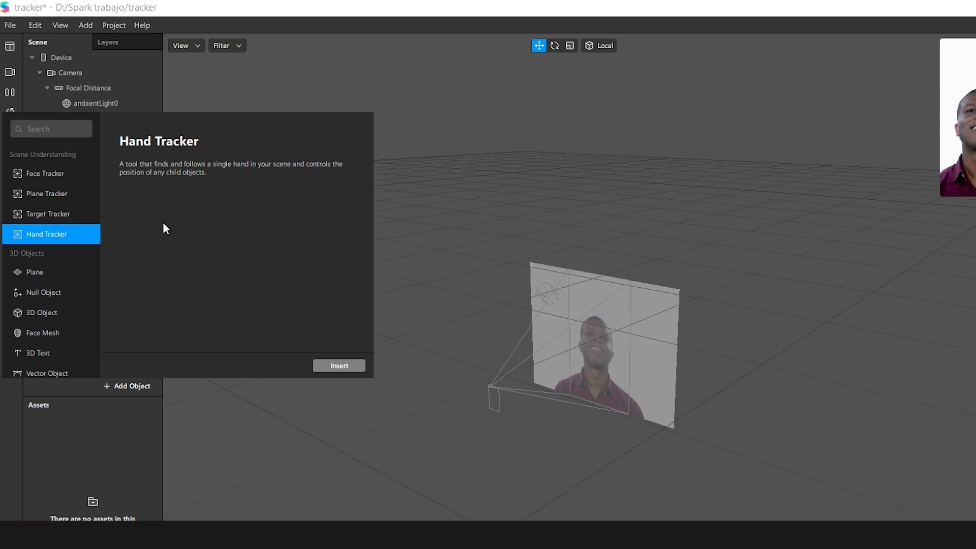
pyautogui.click(334, 366)
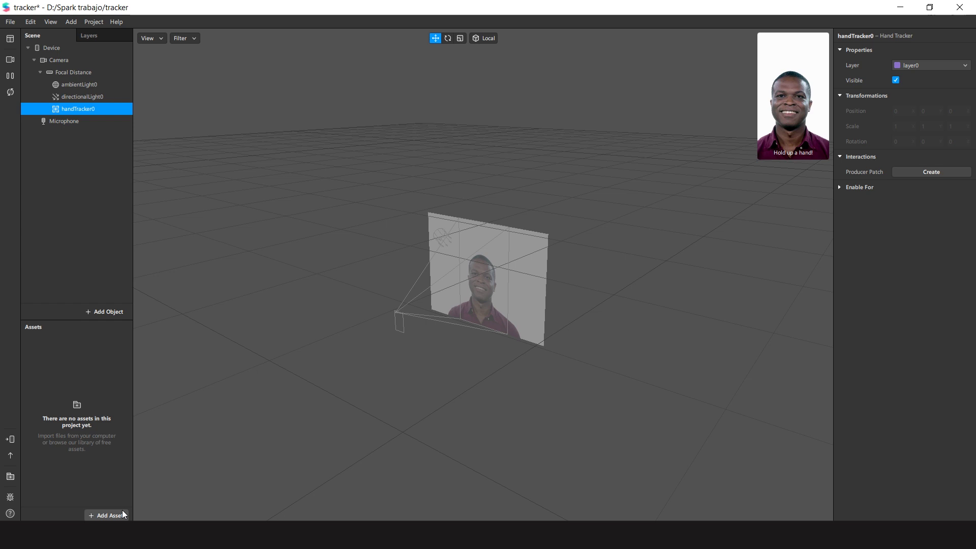
pyautogui.press('r')
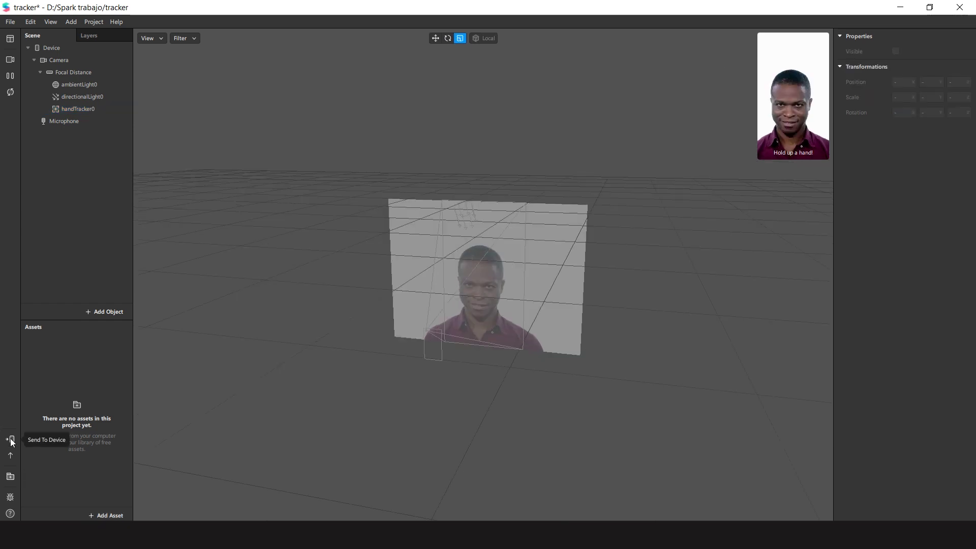
# Step: Search the Spark AR Library for 'emiliusvgs' and import the Emiliusvgs logo model
pyautogui.click(9, 475)
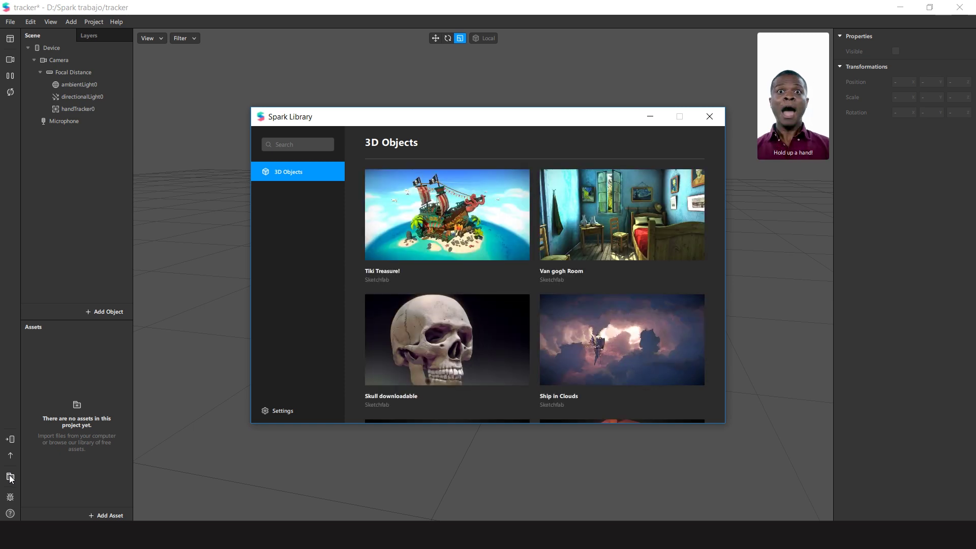
pyautogui.click(311, 142)
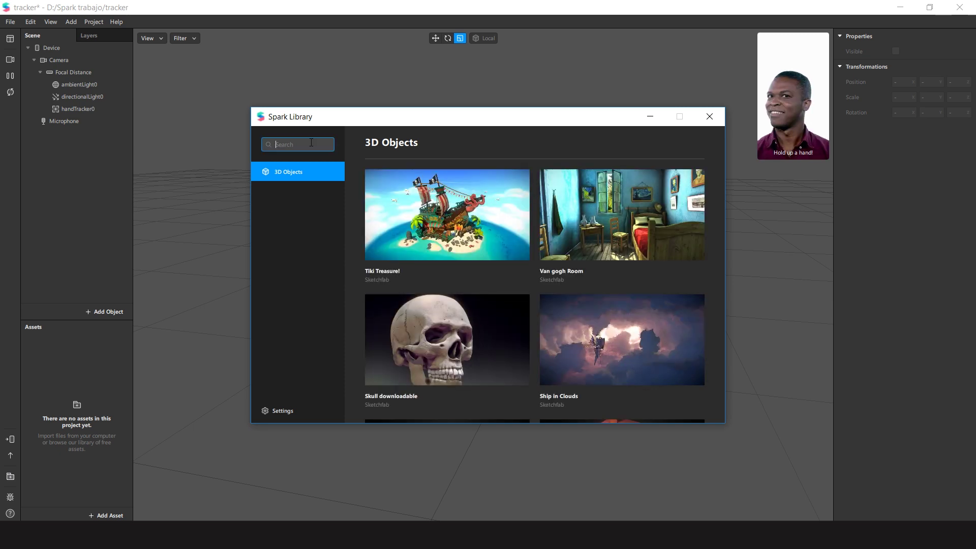
pyautogui.write('emilius')
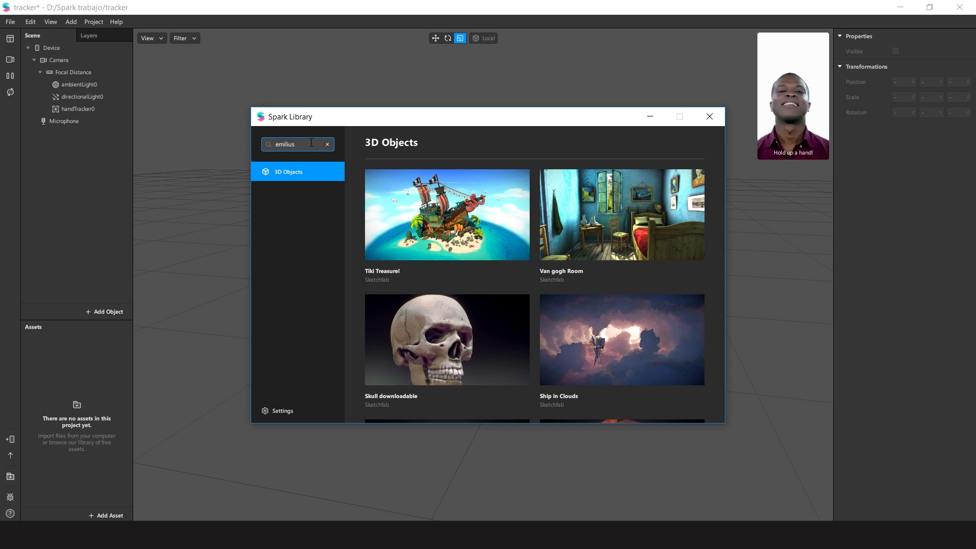
pyautogui.write('vgs')
pyautogui.press('Return')
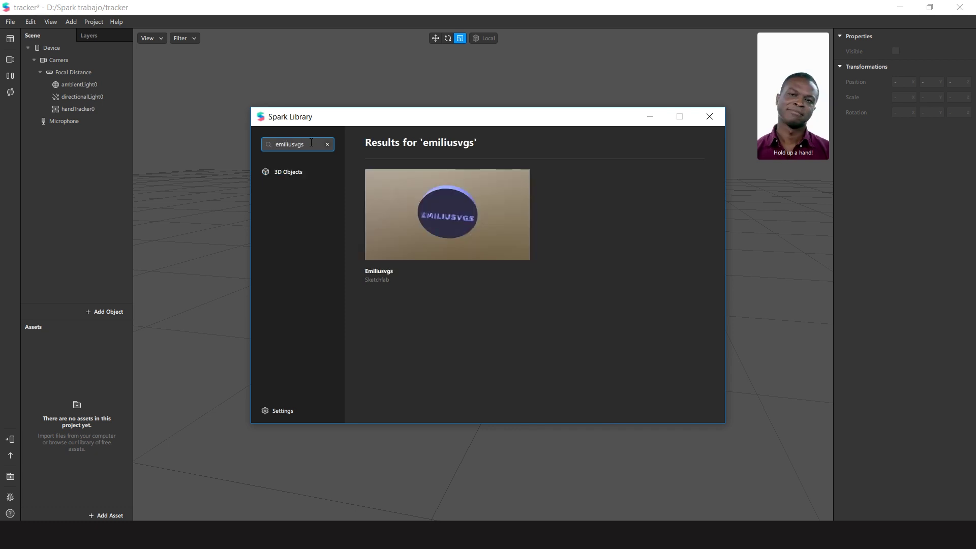
pyautogui.click(462, 237)
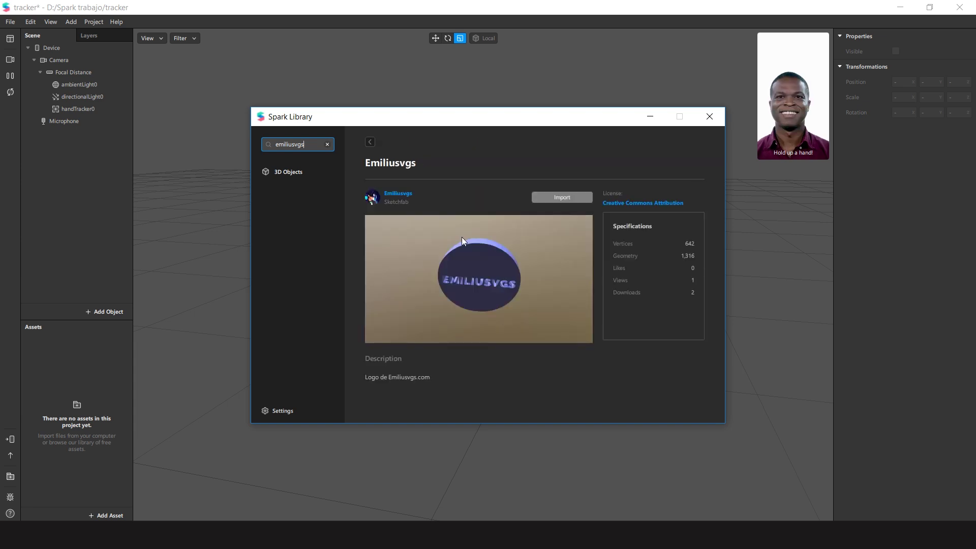
pyautogui.click(562, 197)
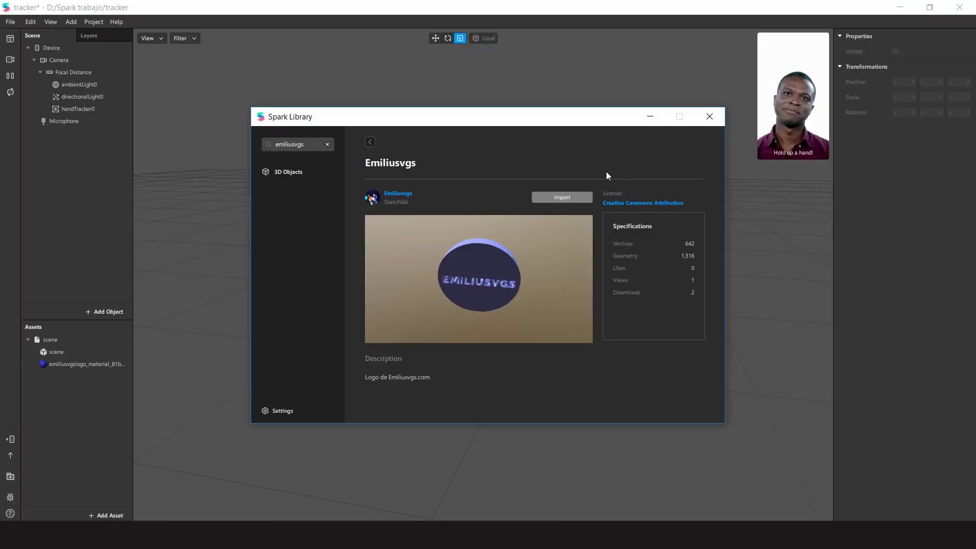
# Step: Drag the imported 'scene' model asset onto handTracker0 in the Scene panel
pyautogui.moveTo(50, 339); pyautogui.dragTo(95, 195)
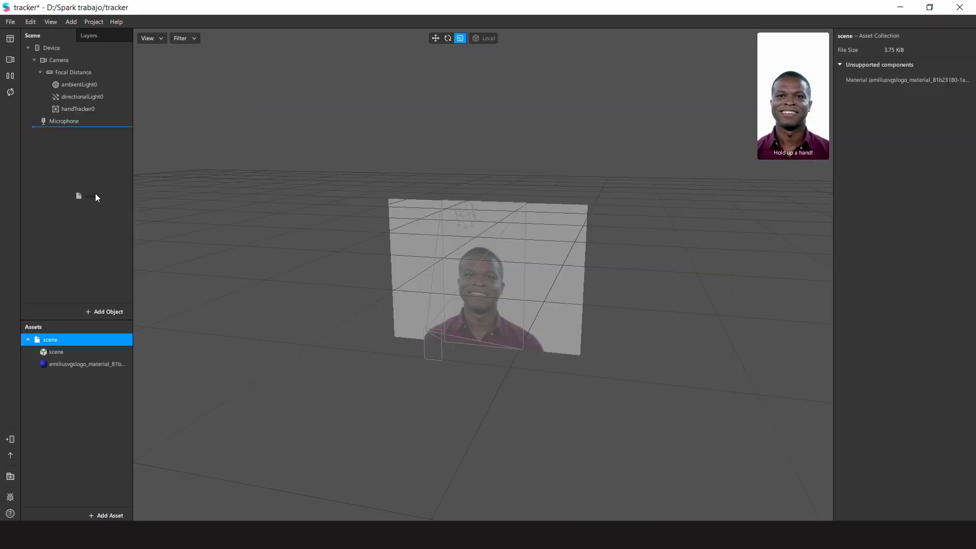
pyautogui.moveTo(96, 194); pyautogui.dragTo(87, 107)
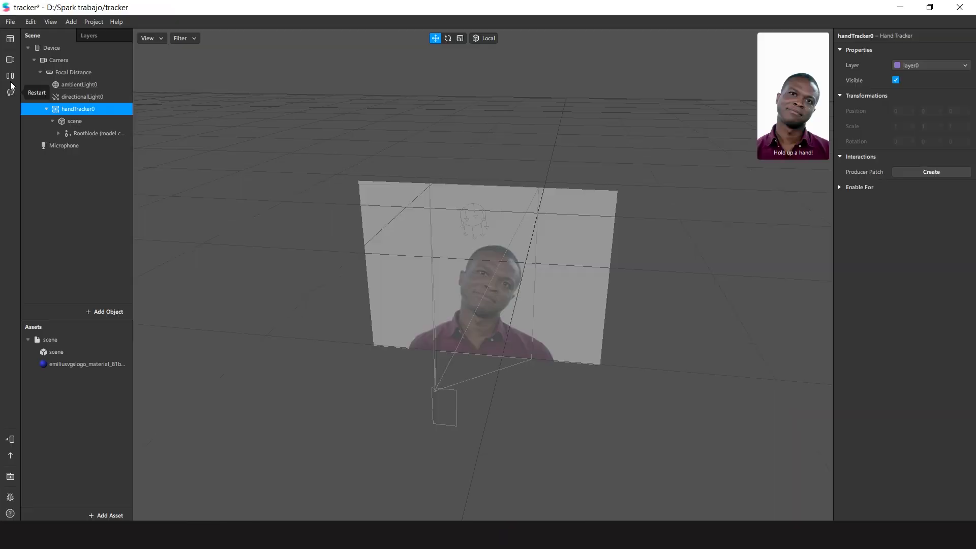
# Step: Switch the preview camera to USB2.0 VGA UVC WebCam and briefly play the preview
pyautogui.click(88, 156)
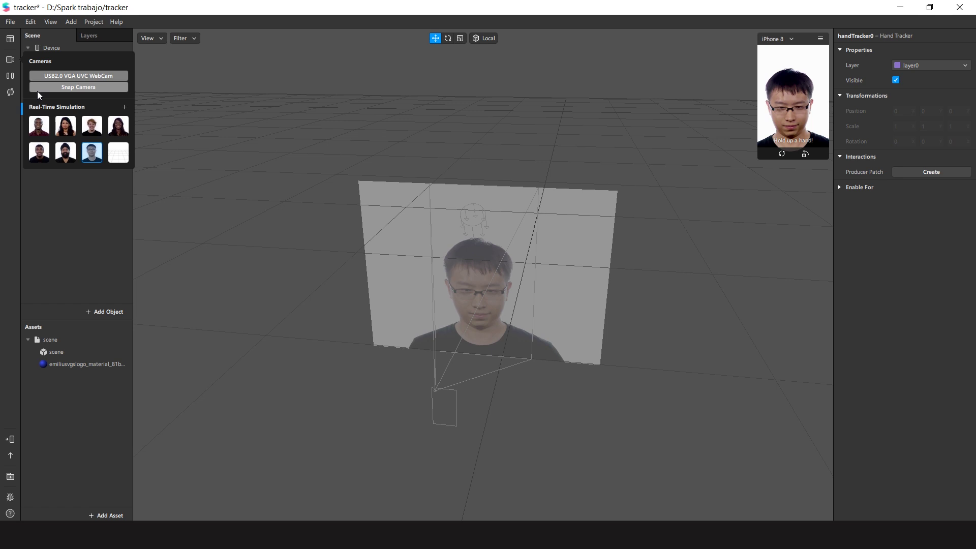
pyautogui.click(38, 75)
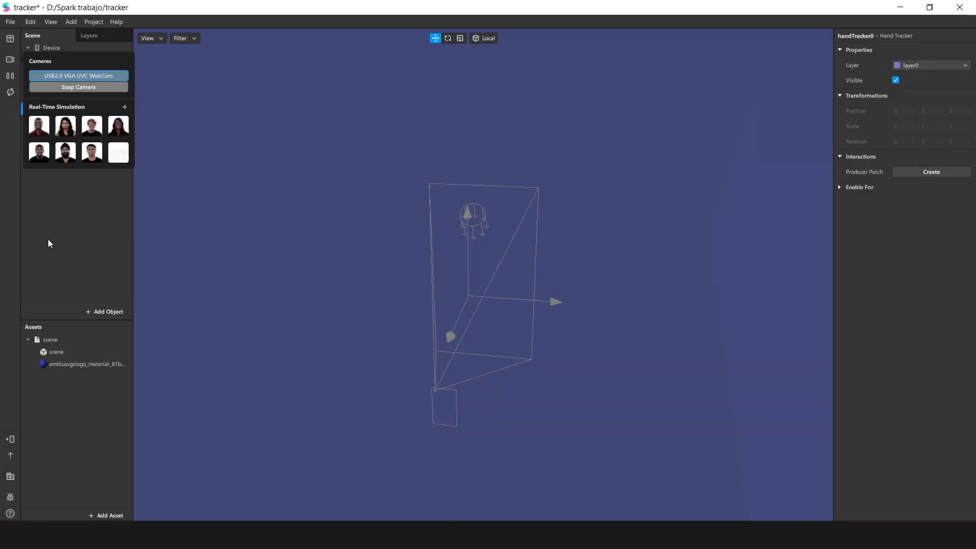
pyautogui.click(48, 244)
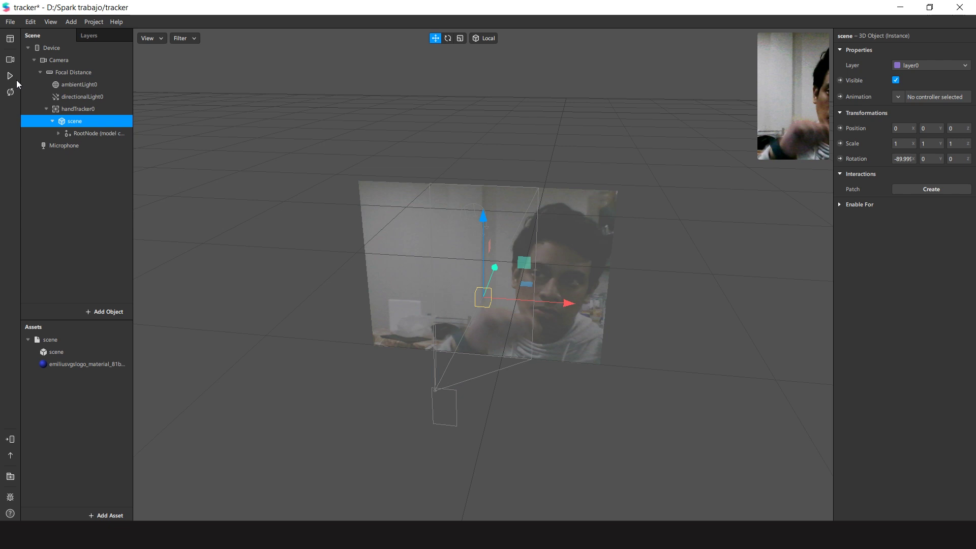
pyautogui.click(11, 76)
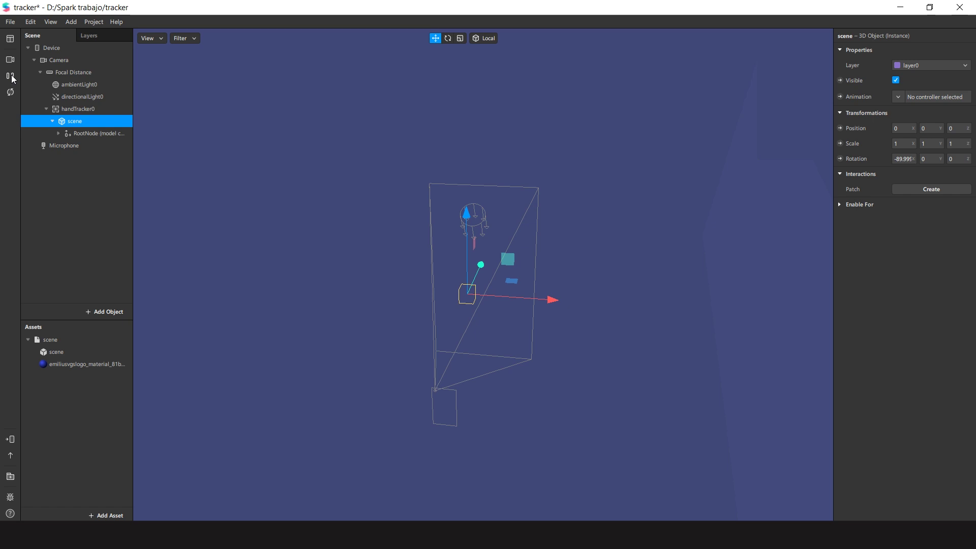
pyautogui.click(11, 76)
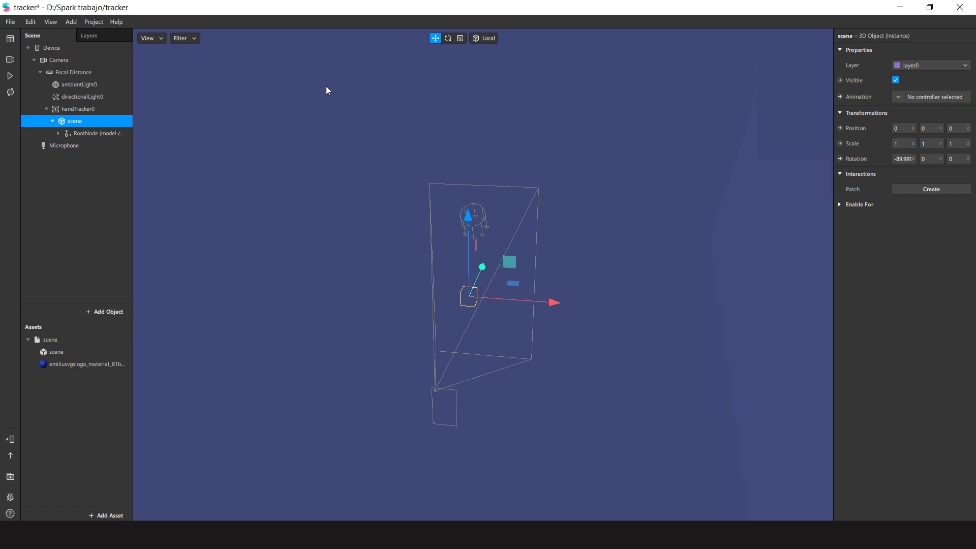
pyautogui.click(461, 39)
# Step: Scale the logo down by about half and start flattening it along Z, X and Y
pyautogui.scroll(5, 682, 235)
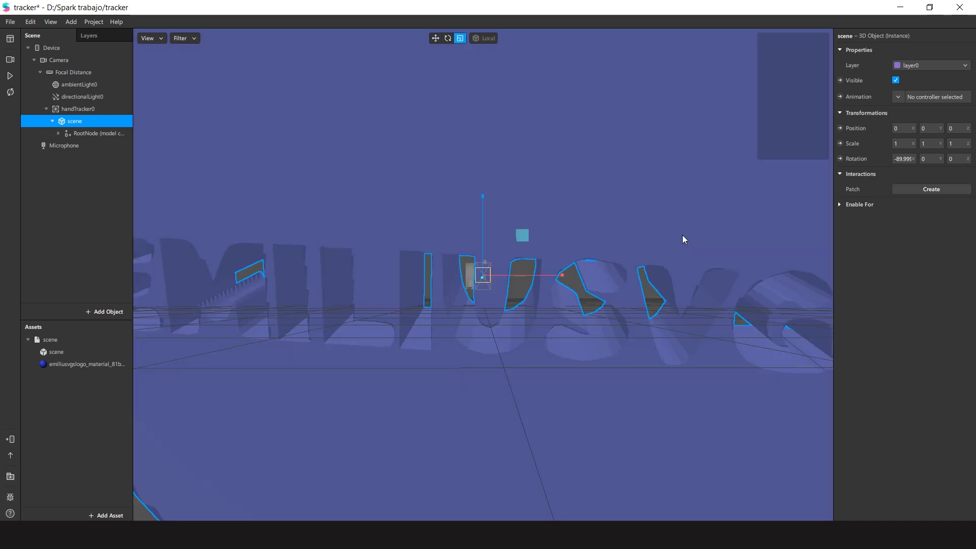
pyautogui.moveTo(682, 234); pyautogui.dragTo(587, 273)
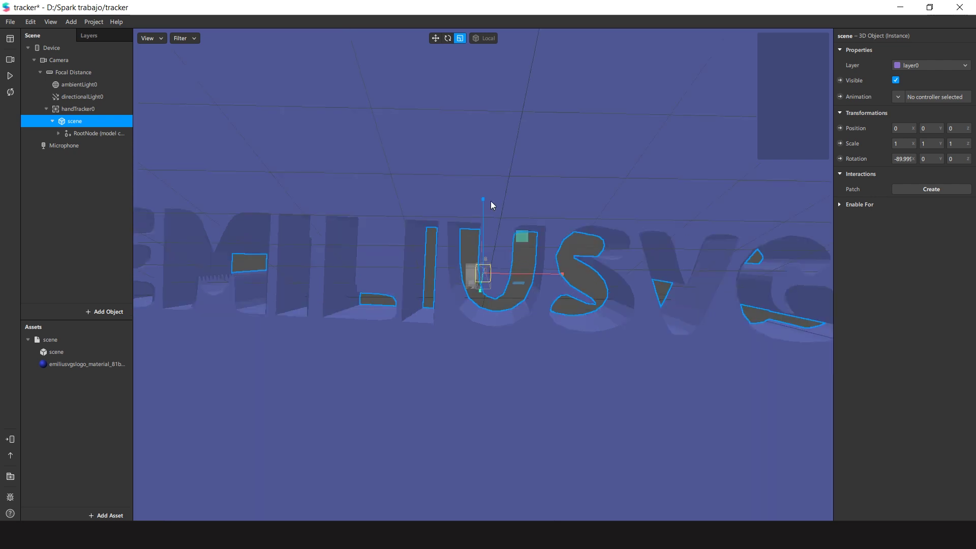
pyautogui.moveTo(491, 202)
pyautogui.mouseDown()
pyautogui.moveTo(573, 284)
pyautogui.moveTo(482, 278)
pyautogui.mouseUp()
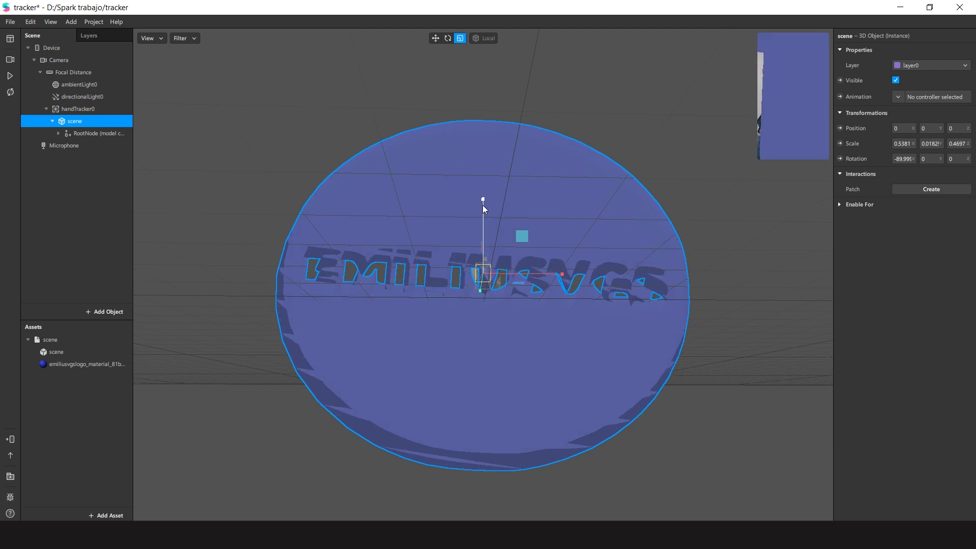
pyautogui.moveTo(483, 206); pyautogui.dragTo(483, 217)
pyautogui.moveTo(561, 274); pyautogui.dragTo(540, 276)
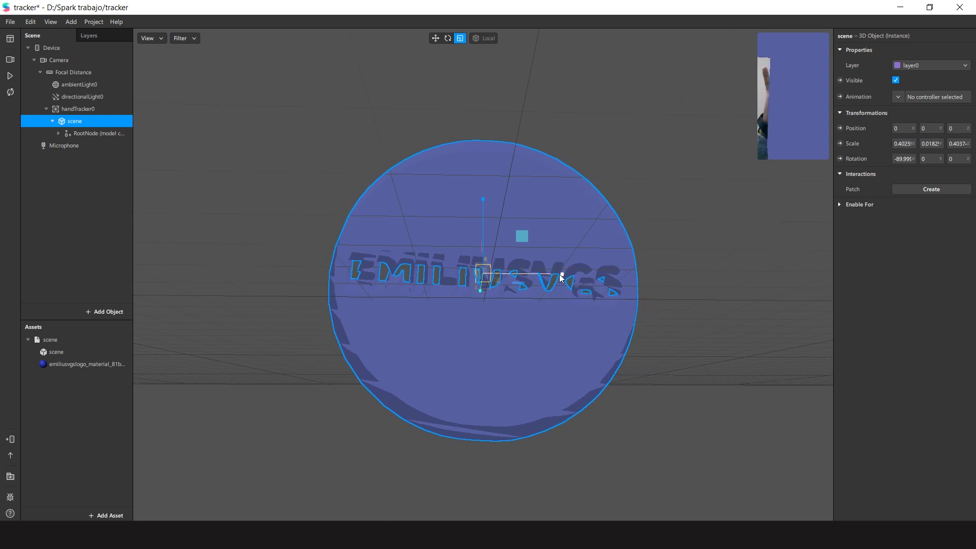
pyautogui.moveTo(559, 277); pyautogui.dragTo(555, 277)
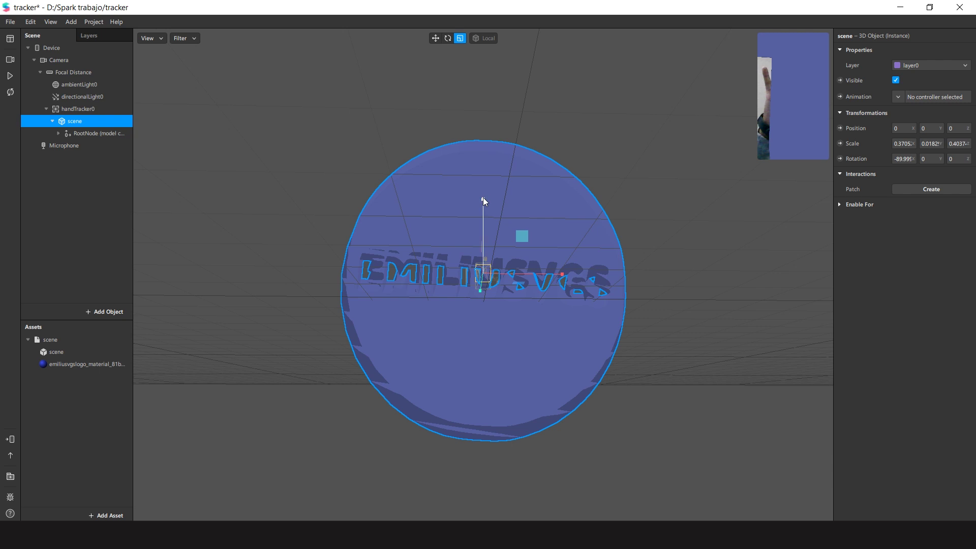
pyautogui.moveTo(483, 197); pyautogui.dragTo(486, 212)
pyautogui.moveTo(657, 361)
pyautogui.mouseDown(button='right')
pyautogui.moveTo(546, 401)
pyautogui.moveTo(508, 359)
pyautogui.mouseUp(button='right')
pyautogui.moveTo(502, 267); pyautogui.dragTo(491, 278)
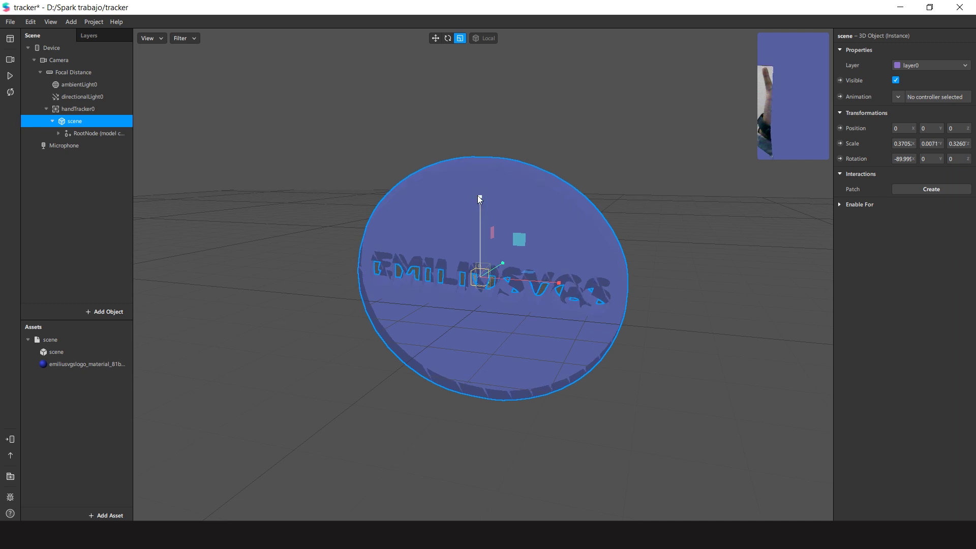
pyautogui.moveTo(480, 198); pyautogui.dragTo(480, 221)
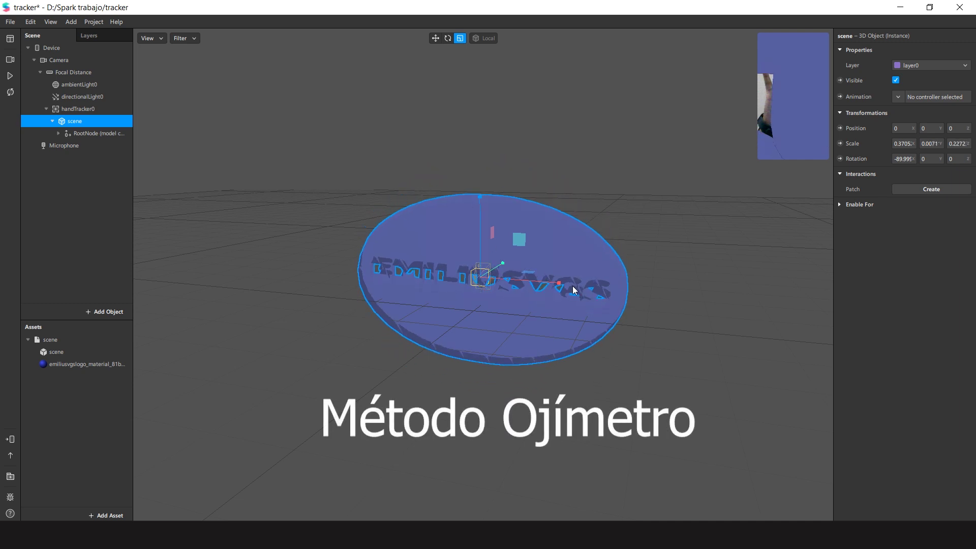
pyautogui.moveTo(562, 284); pyautogui.dragTo(548, 285)
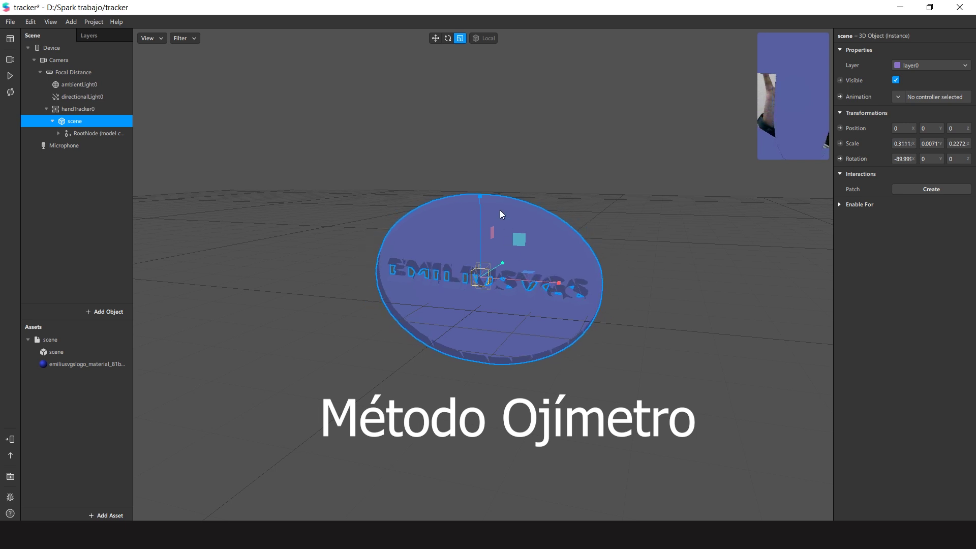
pyautogui.moveTo(480, 197); pyautogui.dragTo(480, 213)
pyautogui.moveTo(504, 267)
pyautogui.mouseDown()
pyautogui.moveTo(496, 279)
pyautogui.moveTo(537, 283)
pyautogui.mouseUp()
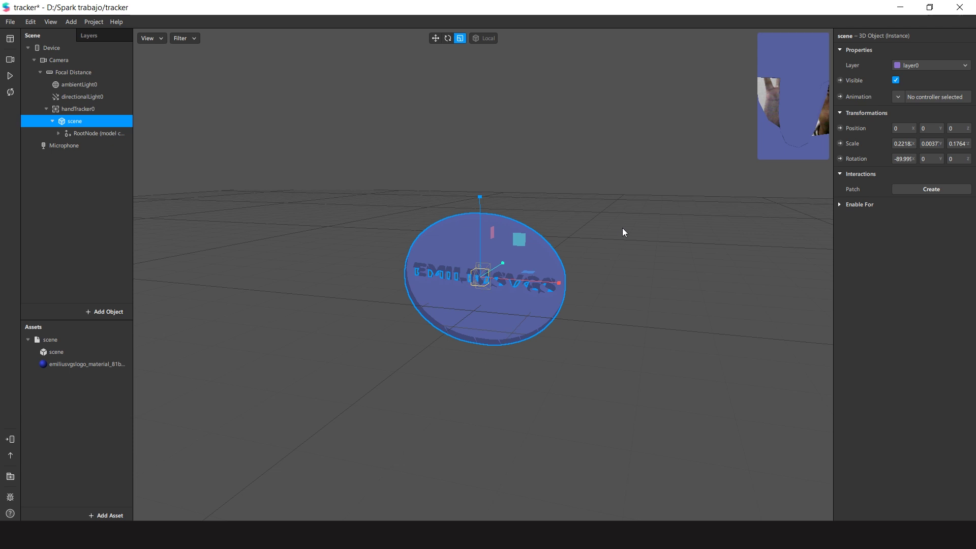
# Step: Keep shrinking the disc along Z and X to roughly 0.056 by 0.055 scale
pyautogui.moveTo(478, 198); pyautogui.dragTo(479, 218)
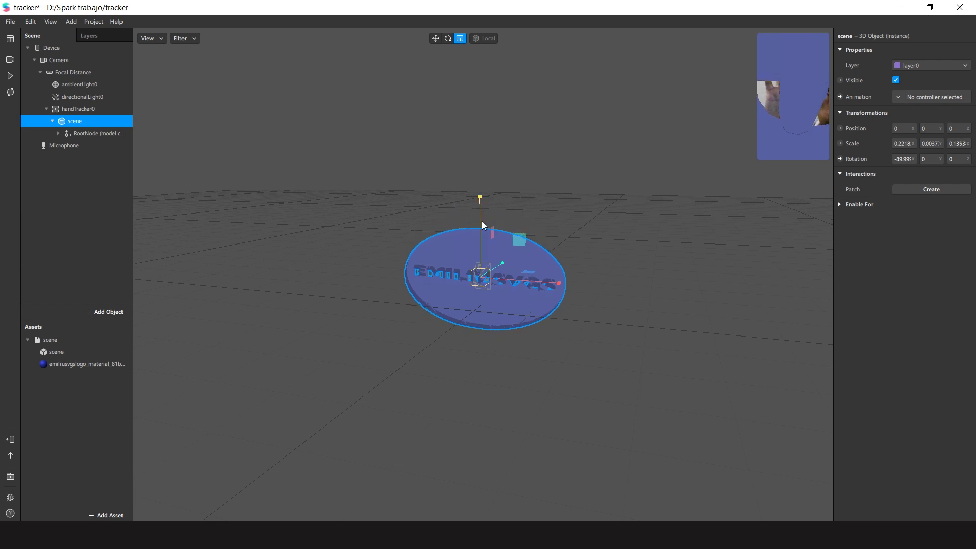
pyautogui.moveTo(553, 286); pyautogui.dragTo(533, 282)
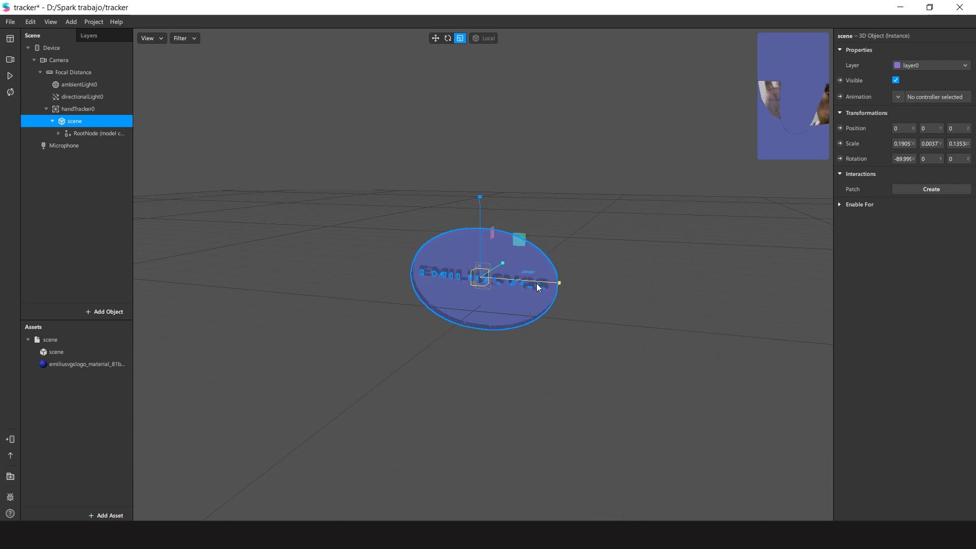
pyautogui.moveTo(480, 194)
pyautogui.mouseDown()
pyautogui.moveTo(483, 251)
pyautogui.moveTo(502, 261)
pyautogui.mouseUp()
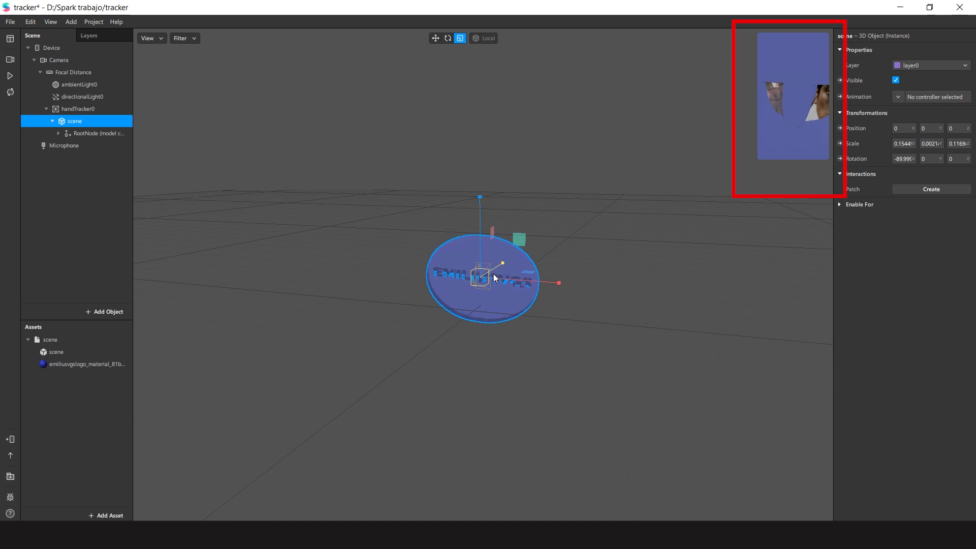
pyautogui.moveTo(513, 321)
pyautogui.mouseDown(button='right')
pyautogui.moveTo(481, 349)
pyautogui.moveTo(520, 248)
pyautogui.mouseUp(button='right')
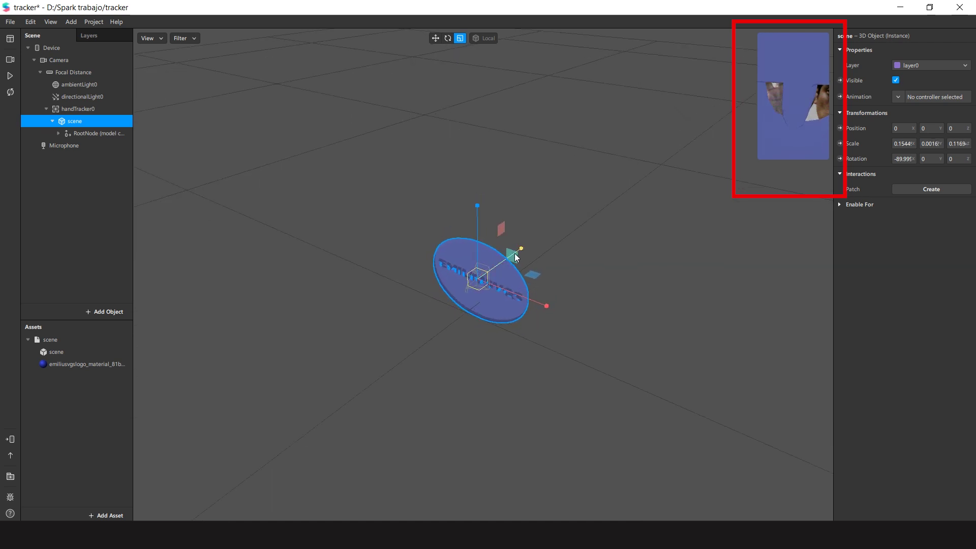
pyautogui.moveTo(547, 305); pyautogui.dragTo(512, 361)
pyautogui.moveTo(513, 361)
pyautogui.mouseDown(button='right')
pyautogui.moveTo(560, 357)
pyautogui.moveTo(570, 318)
pyautogui.mouseUp(button='right')
pyautogui.scroll(2, 569, 318)
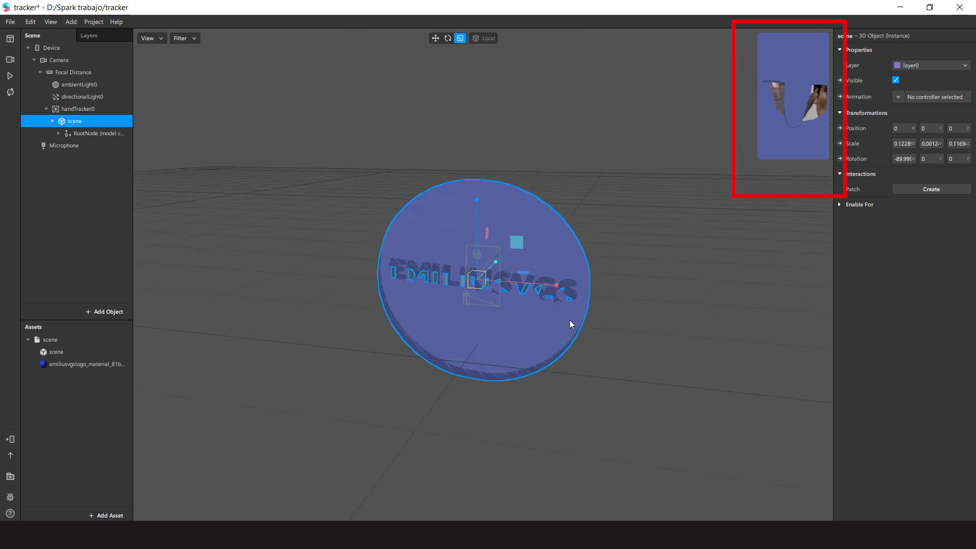
pyautogui.scroll(3, 569, 319)
pyautogui.scroll(2, 567, 328)
pyautogui.scroll(2, 566, 327)
pyautogui.moveTo(466, 205); pyautogui.dragTo(468, 244)
pyautogui.moveTo(547, 290)
pyautogui.mouseDown()
pyautogui.moveTo(514, 294)
pyautogui.moveTo(496, 279)
pyautogui.moveTo(473, 287)
pyautogui.mouseUp()
# Step: Move the logo back to Z about -0.49 and shrink its X and Z scale to about 0.026
pyautogui.click(436, 38)
pyautogui.moveTo(497, 240); pyautogui.dragTo(517, 229)
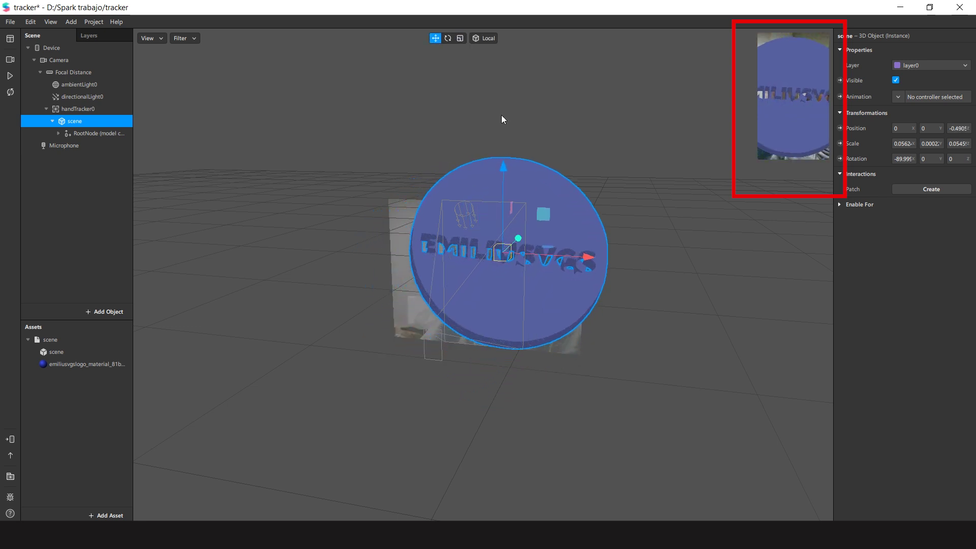
pyautogui.click(461, 38)
pyautogui.moveTo(506, 171)
pyautogui.mouseDown()
pyautogui.moveTo(596, 270)
pyautogui.moveTo(521, 242)
pyautogui.moveTo(515, 249)
pyautogui.mouseUp()
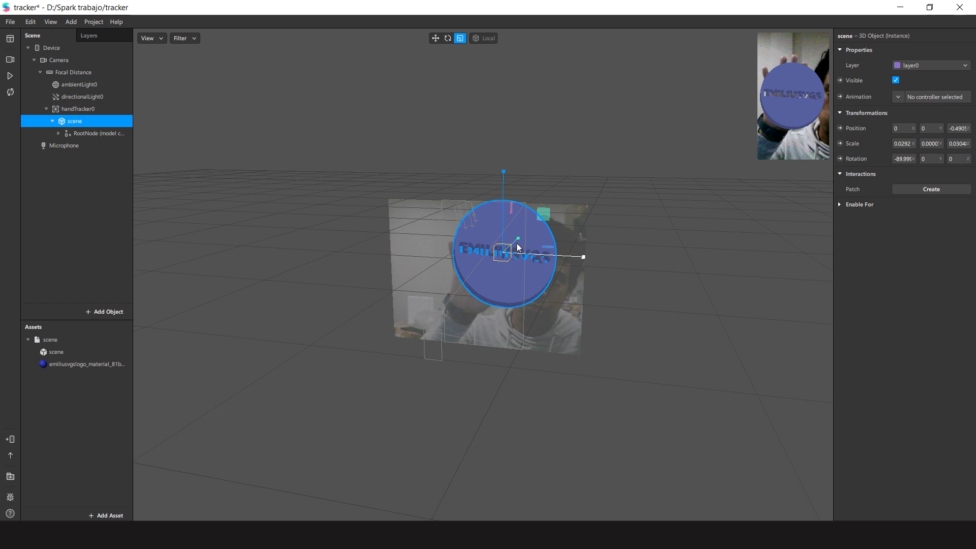
pyautogui.moveTo(577, 259); pyautogui.dragTo(578, 259)
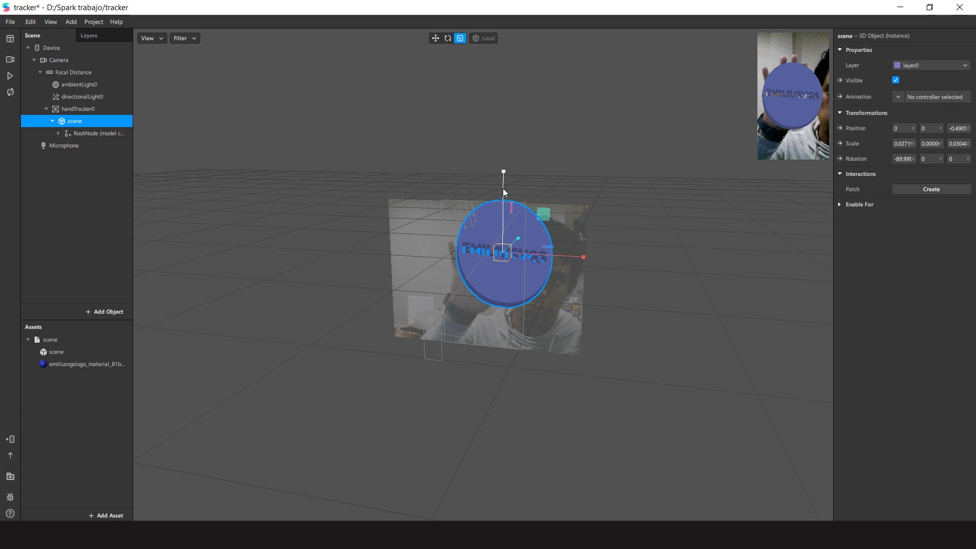
pyautogui.moveTo(502, 180); pyautogui.dragTo(504, 184)
pyautogui.moveTo(581, 261); pyautogui.dragTo(582, 259)
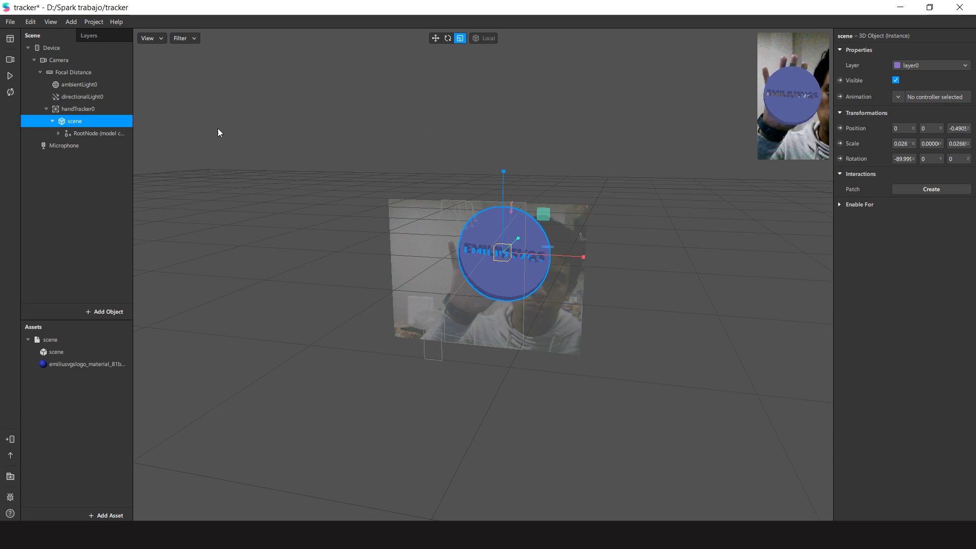
# Step: Toggle the preview, save the tracker project with Ctrl+S, and show the Test on Device options
pyautogui.click(10, 77)
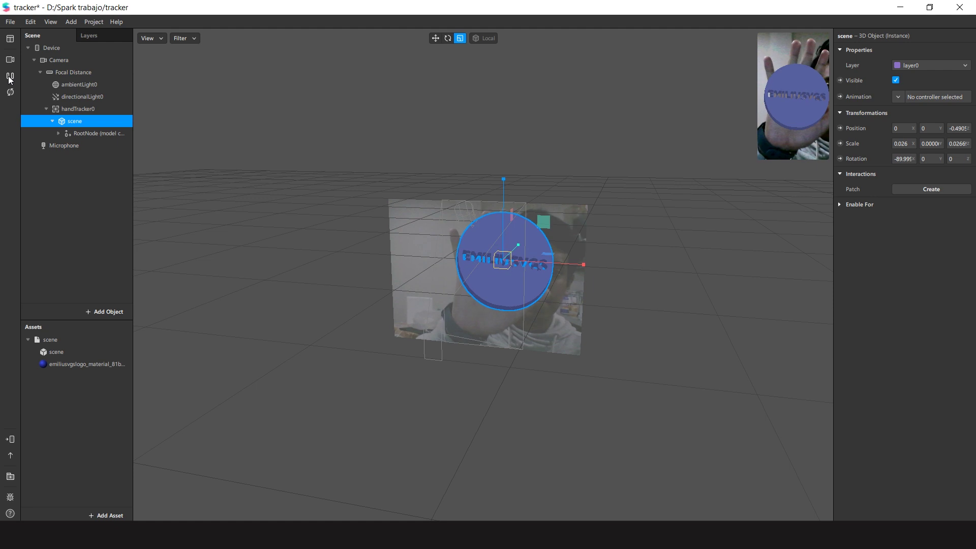
pyautogui.click(10, 78)
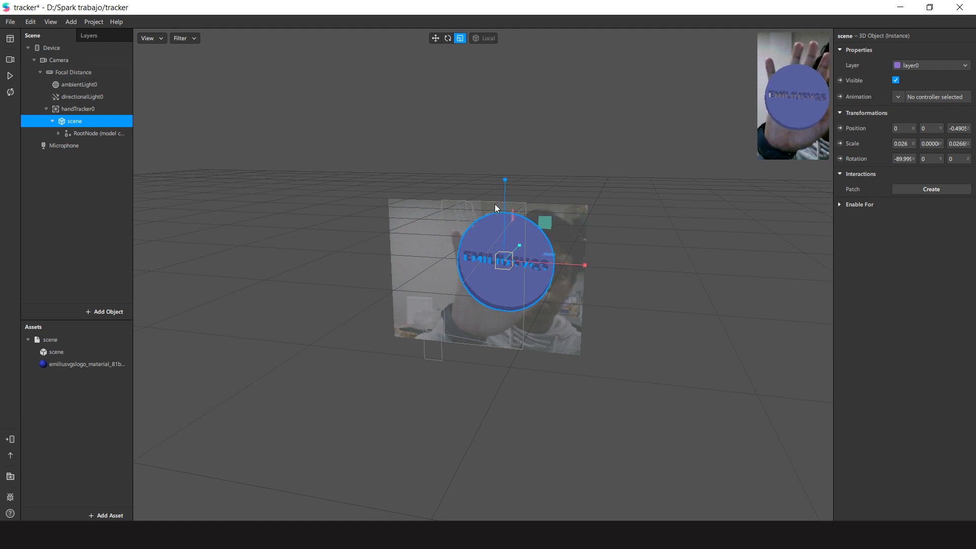
pyautogui.hotkey('ctrl', 's')
pyautogui.click(10, 440)
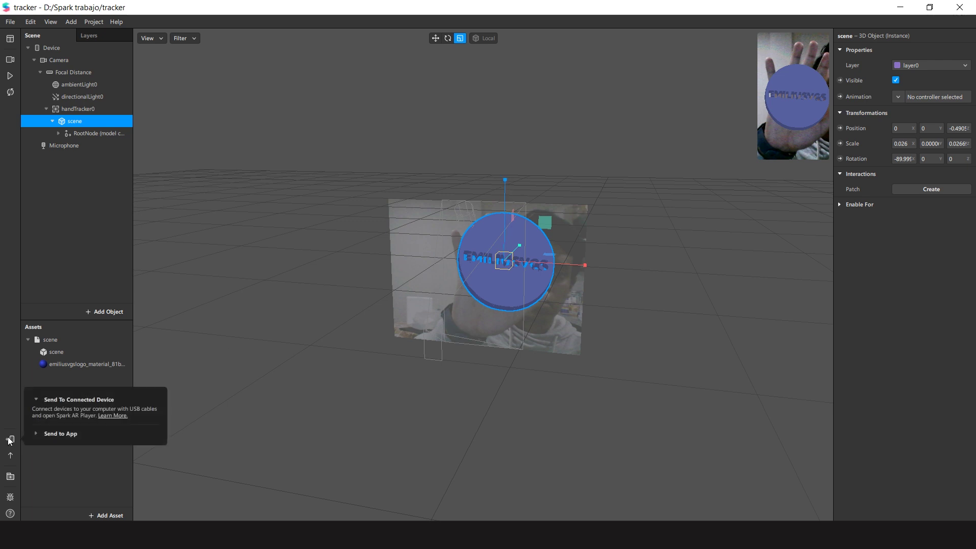
# Step: Expand Send to App and send the effect to Facebook Camera
pyautogui.click(63, 433)
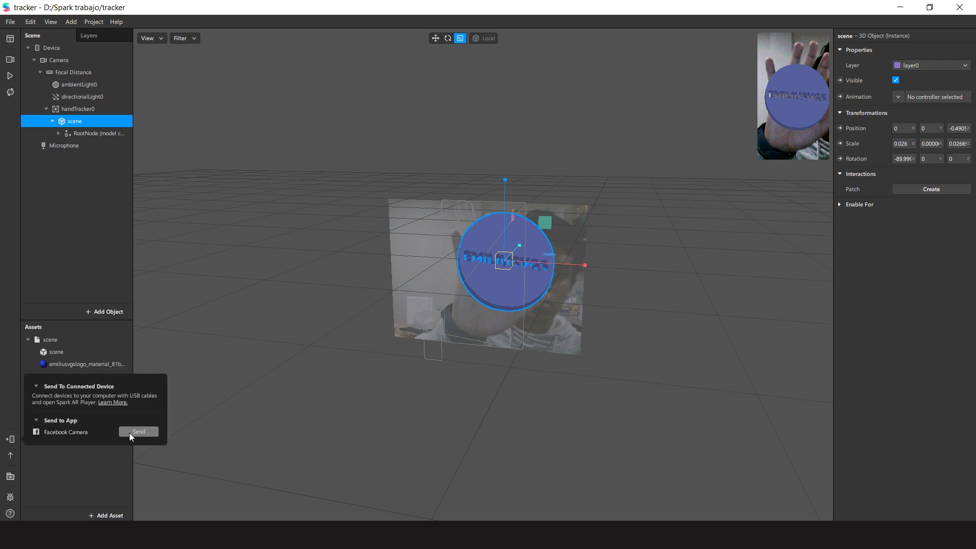
pyautogui.click(129, 432)
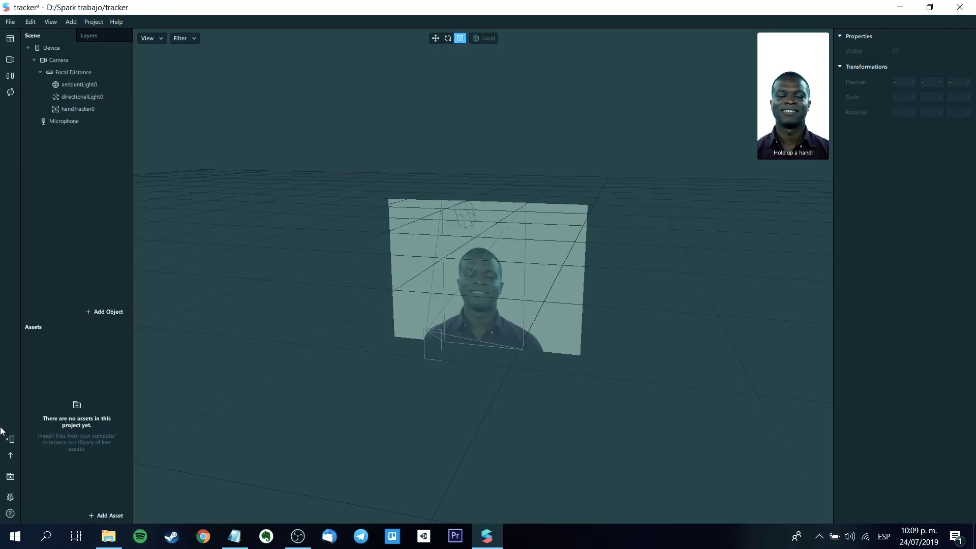
# Step: Search the Spark AR Library for 'emiliusvgs' and open the Emiliusvgs model's details page
pyautogui.click(10, 476)
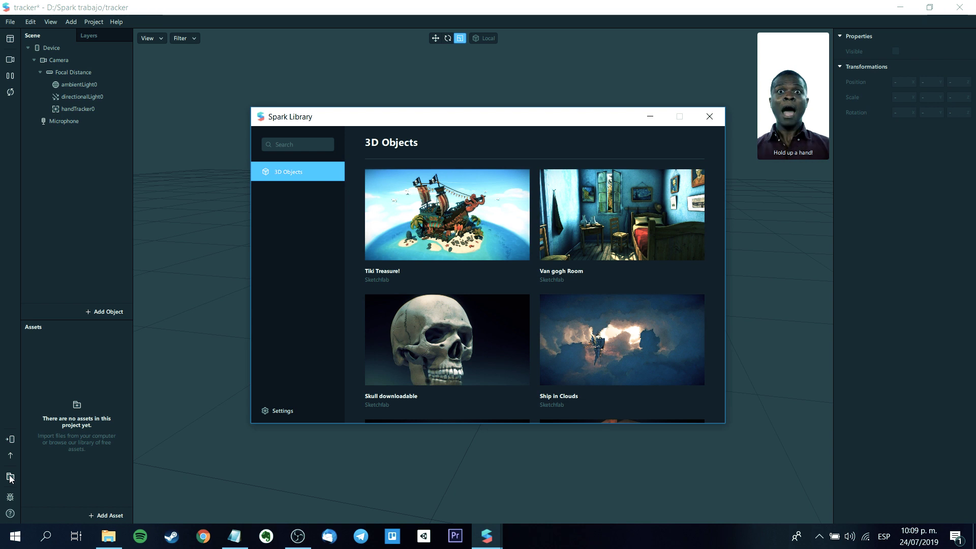
pyautogui.click(311, 143)
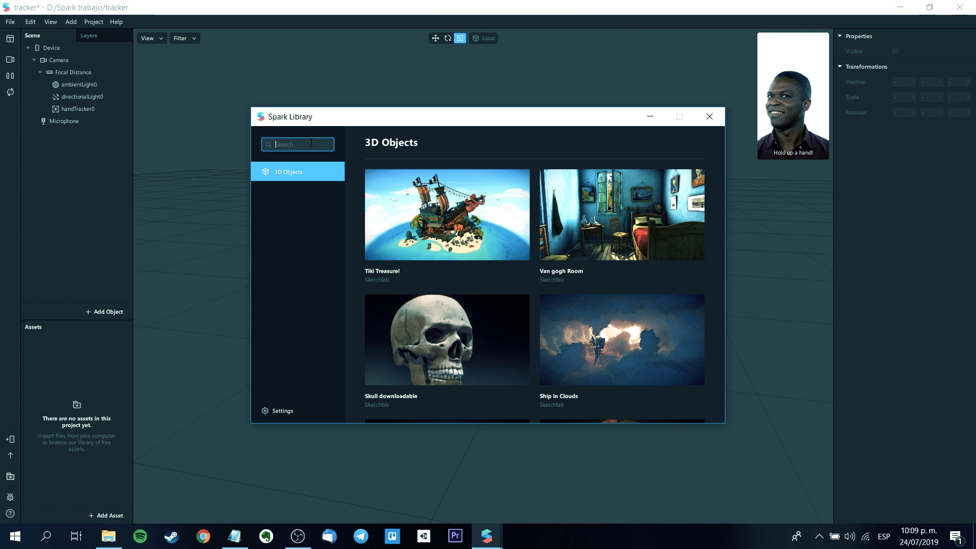
pyautogui.write('emilius')
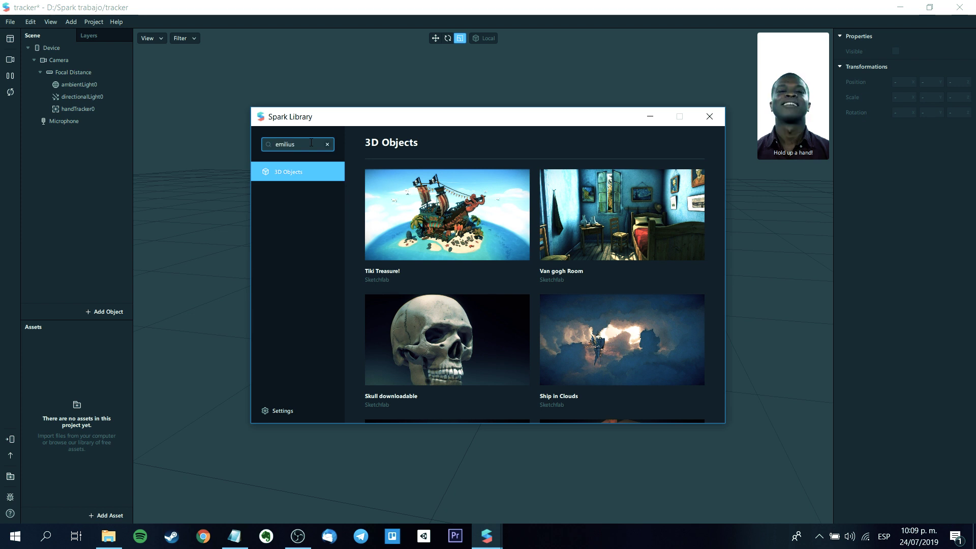
pyautogui.write('vgs')
pyautogui.press('Return')
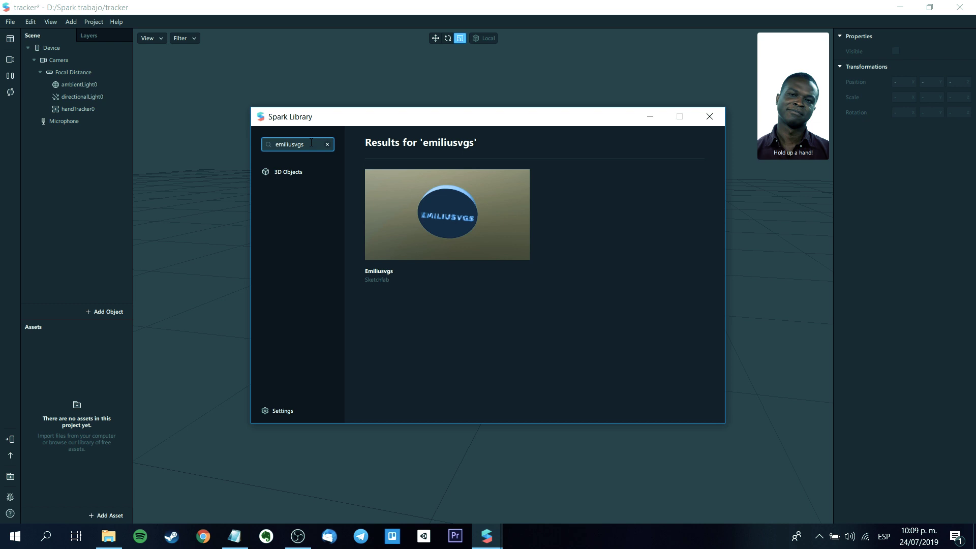
pyautogui.click(461, 237)
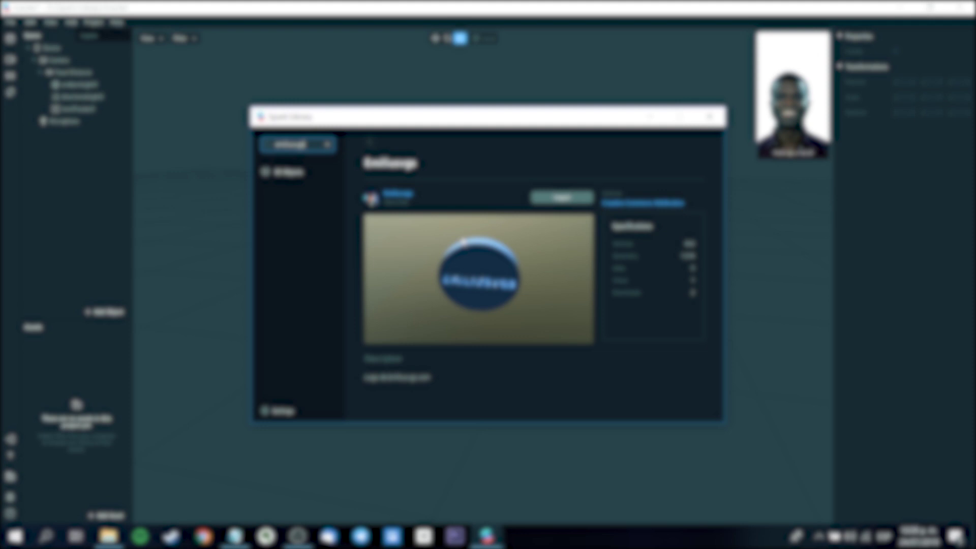
# Step: Import the Emiliusvgs model and drag it from Assets into the Scene hierarchy
pyautogui.click(562, 197)
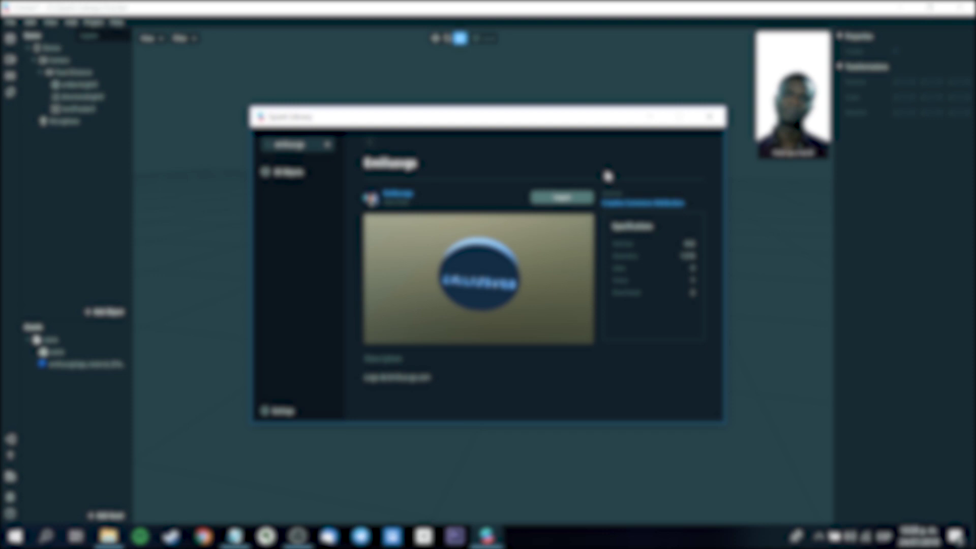
pyautogui.moveTo(51, 339); pyautogui.dragTo(97, 198)
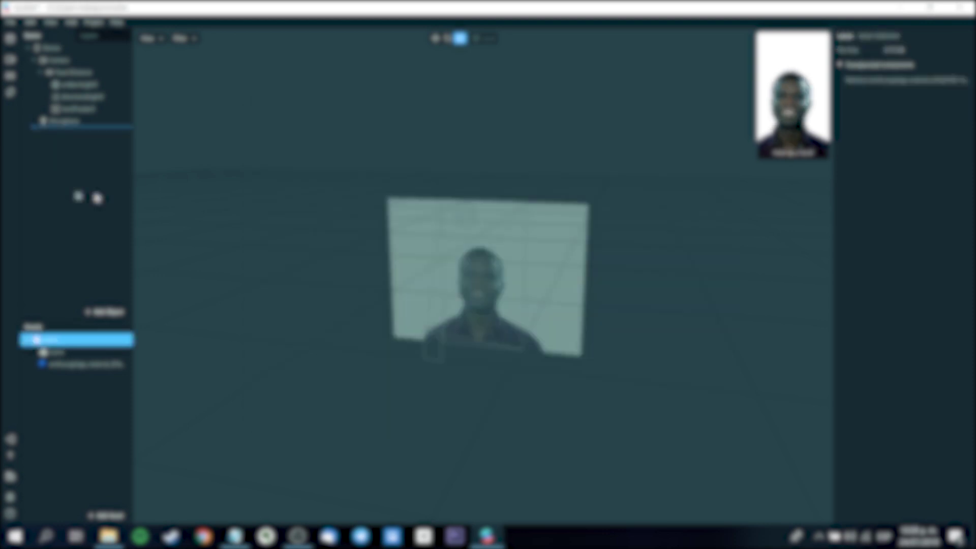